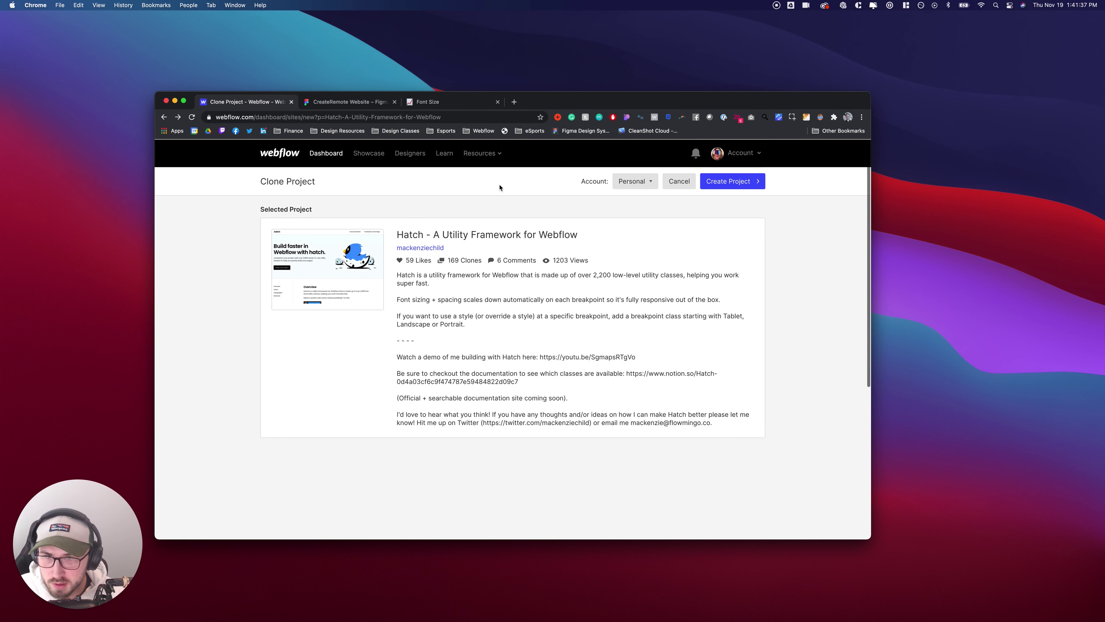
Start the Hatch clone, then pan across the CreateRemote Website Home frame in Figma.
click(731, 182)
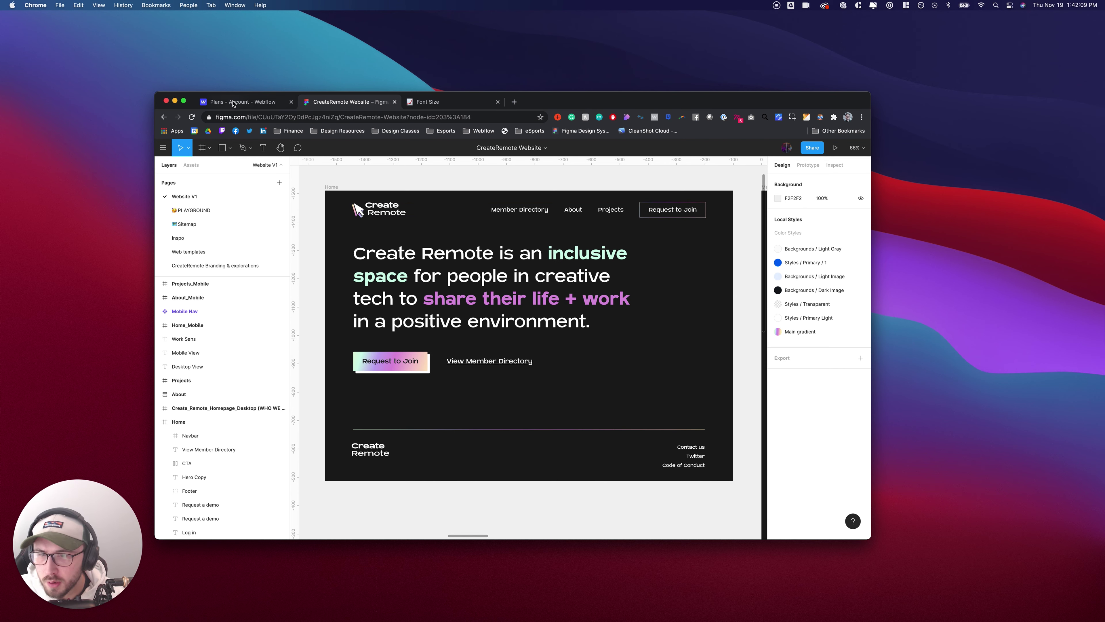
scroll(483, 303, left, 2)
scroll(407, 286, right, 3)
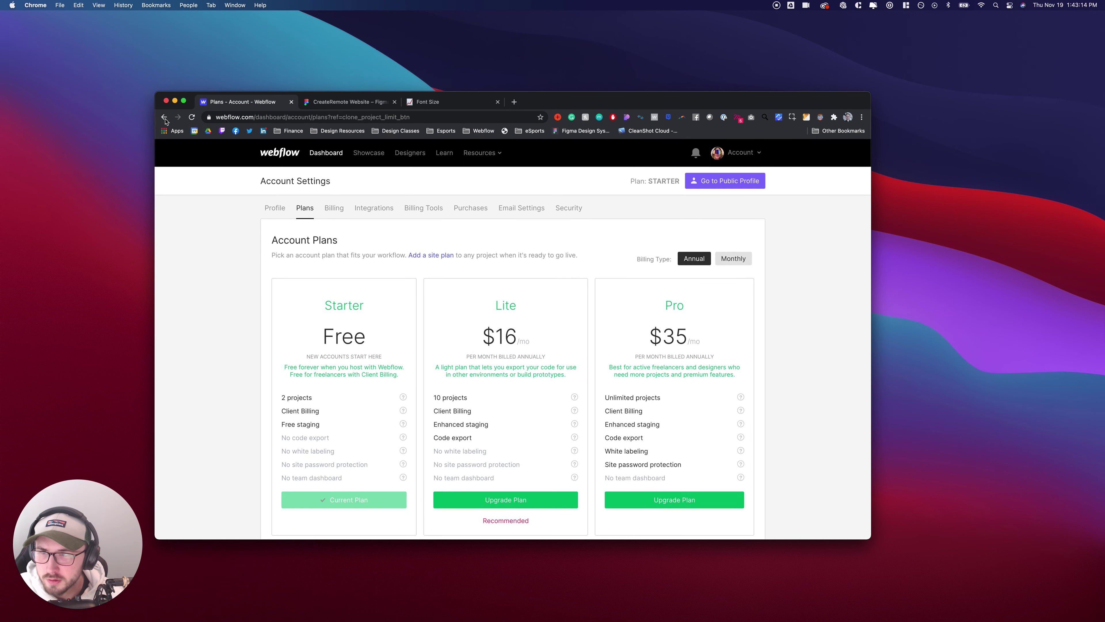
Create the cloned Hatch project named 'CreateRemote Website'.
click(165, 117)
click(724, 185)
text(CreateRemote Website)
click(518, 280)
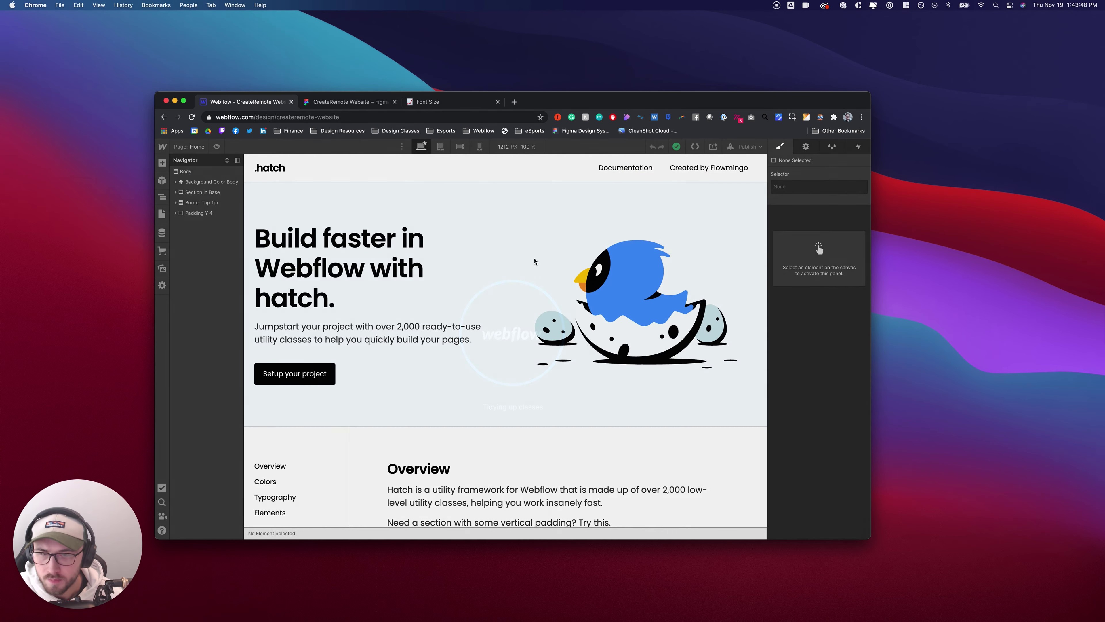
Preview the Hatch starter page and jump to its Typography section.
scroll(535, 261, down, 5)
scroll(268, 348, down, 1)
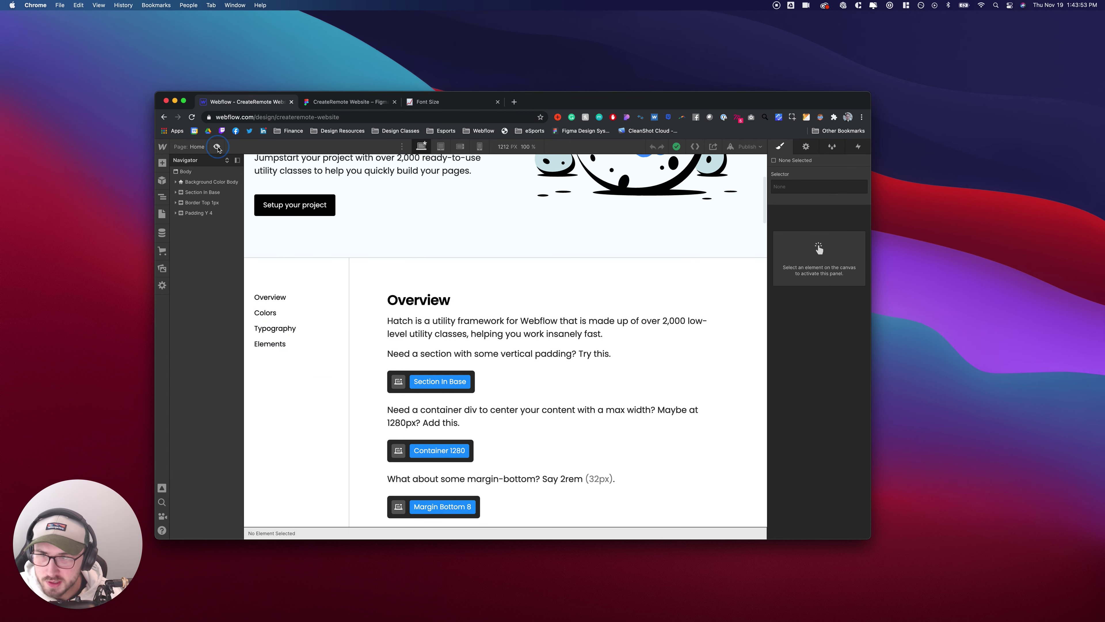
key(super+shift+p)
scroll(285, 307, down, 5)
scroll(284, 308, down, 2)
scroll(284, 307, down, 7)
scroll(284, 307, up, 3)
click(268, 225)
Open the Hatch documentation link in a new tab.
scroll(374, 249, down, 2)
scroll(398, 310, up, 12)
scroll(394, 311, up, 15)
scroll(605, 210, down, 2)
scroll(592, 218, up, 3)
click(646, 166)
Switch to the Hatch documentation and open its Typography page.
click(347, 102)
scroll(429, 327, down, 4)
click(387, 377)
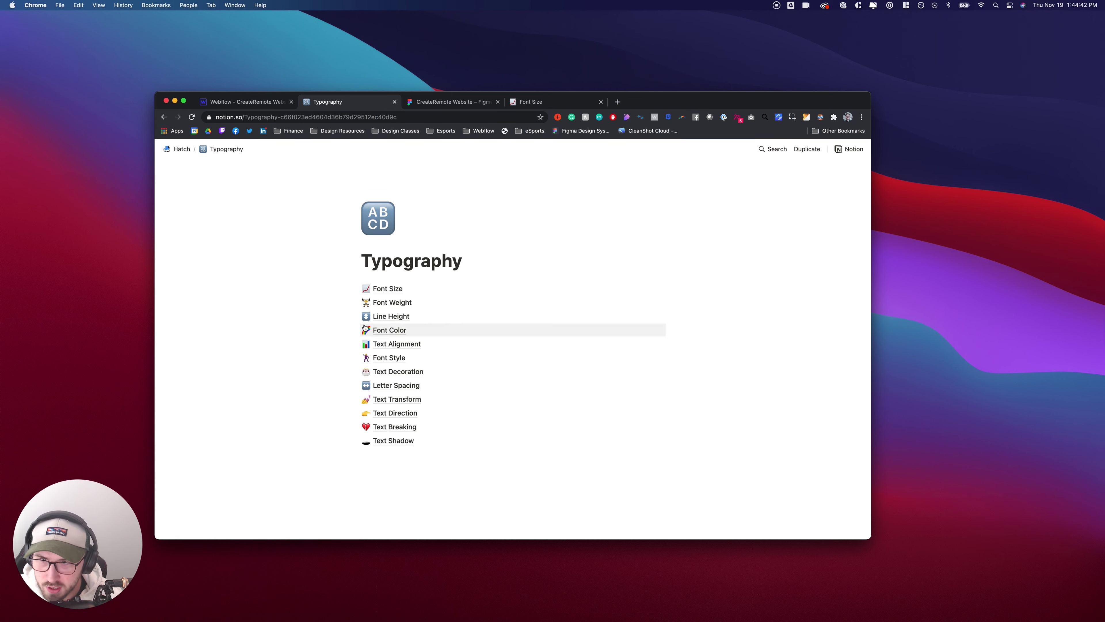
Open the Font Size page and review the Font Sizing Scale rem values.
click(383, 292)
scroll(425, 362, down, 3)
scroll(391, 344, up, 4)
scroll(383, 334, down, 5)
scroll(392, 318, down, 2)
scroll(363, 311, up, 3)
scroll(364, 313, up, 3)
scroll(438, 292, up, 2)
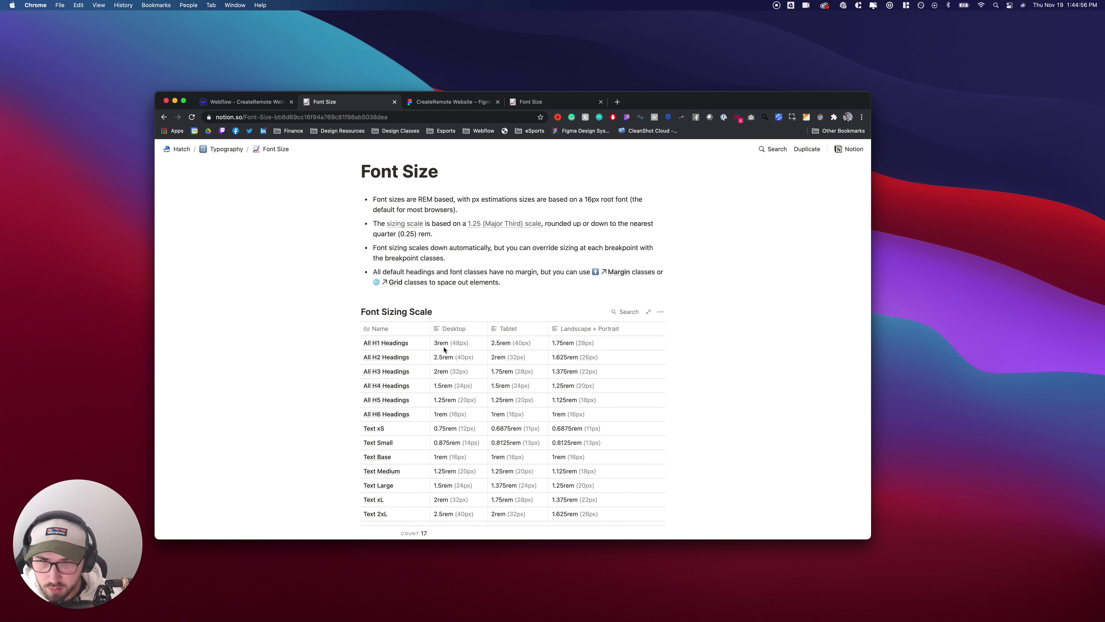
Inspect the Hero Copy text styles in the Figma CreateRemote design.
click(453, 101)
super+click(460, 253)
click(244, 101)
Exit Webflow preview and select the Heading level one sample.
scroll(304, 279, down, 15)
scroll(474, 285, down, 10)
key(super+shift+p)
click(492, 328)
scroll(442, 313, up, 3)
Set Heading level one's selector to the All H1 Headings tag.
click(829, 187)
text(All)
key(BackSpace)
key(BackSpace)
key(BackSpace)
click(807, 236)
Go to the project settings' Fonts section.
click(186, 148)
click(270, 212)
click(163, 148)
click(204, 170)
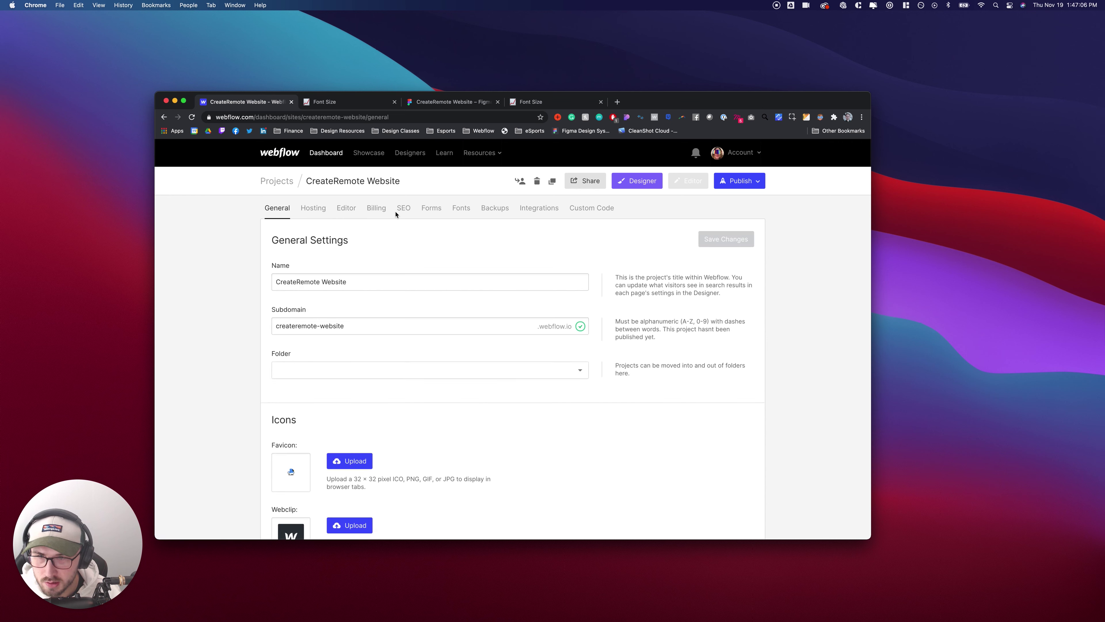
click(455, 211)
Upload the Blatant .otf font files, including Blatant-Italic and regular Blatant.
click(294, 470)
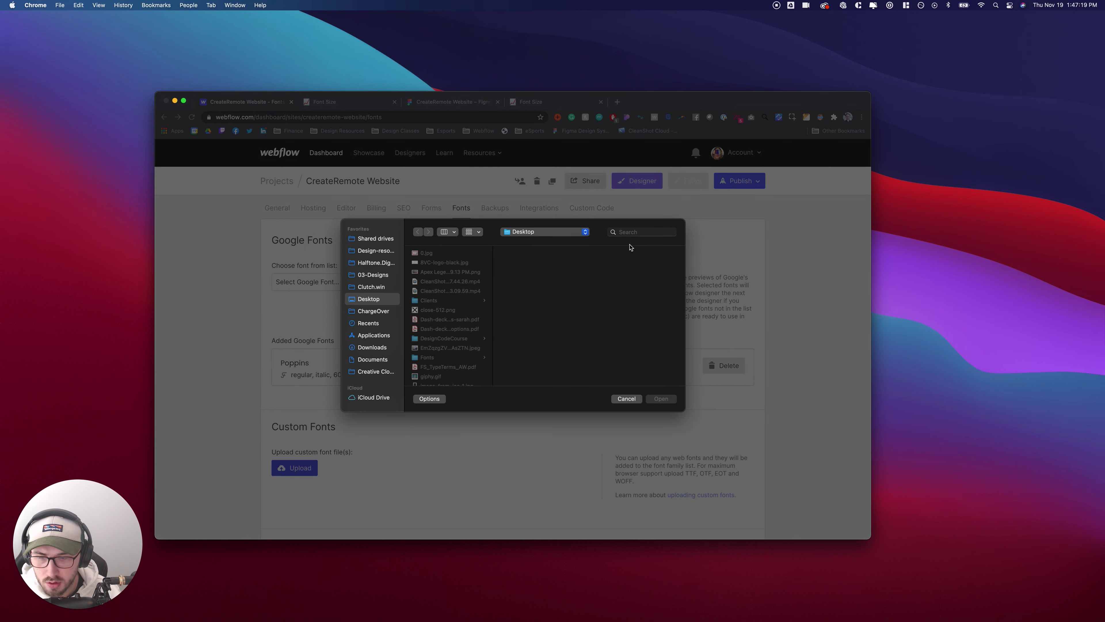
key(super+a)
click(661, 399)
scroll(610, 370, down, 5)
click(698, 364)
click(697, 362)
click(698, 359)
Delete the Poppins Google font from the project.
scroll(432, 356, down, 3)
scroll(452, 358, up, 5)
scroll(444, 287, up, 2)
click(723, 302)
scroll(330, 325, down, 4)
scroll(335, 323, up, 5)
Return from project settings to the Designer canvas.
click(638, 181)
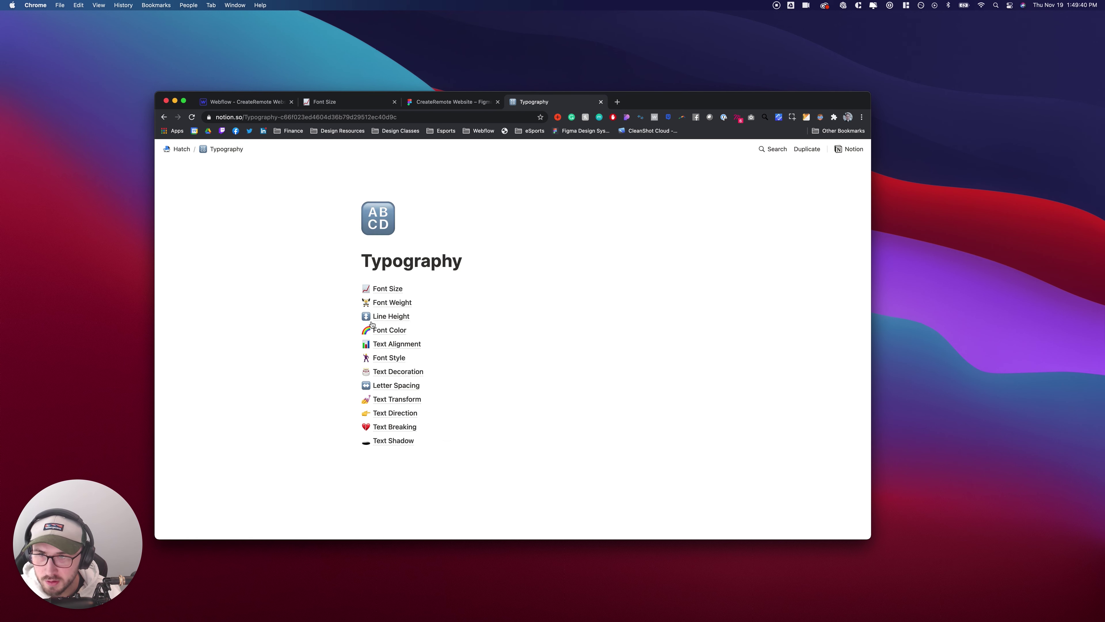
Open the Font Weight documentation page and select the Weight Normal class name.
click(394, 303)
scroll(430, 287, down, 5)
scroll(432, 294, up, 1)
scroll(409, 300, down, 3)
scroll(432, 311, up, 5)
drag(422, 224, 375, 226)
Try adding the Weight Normal class to Heading 1, then undo it.
click(375, 226)
click(267, 104)
scroll(440, 385, down, 2)
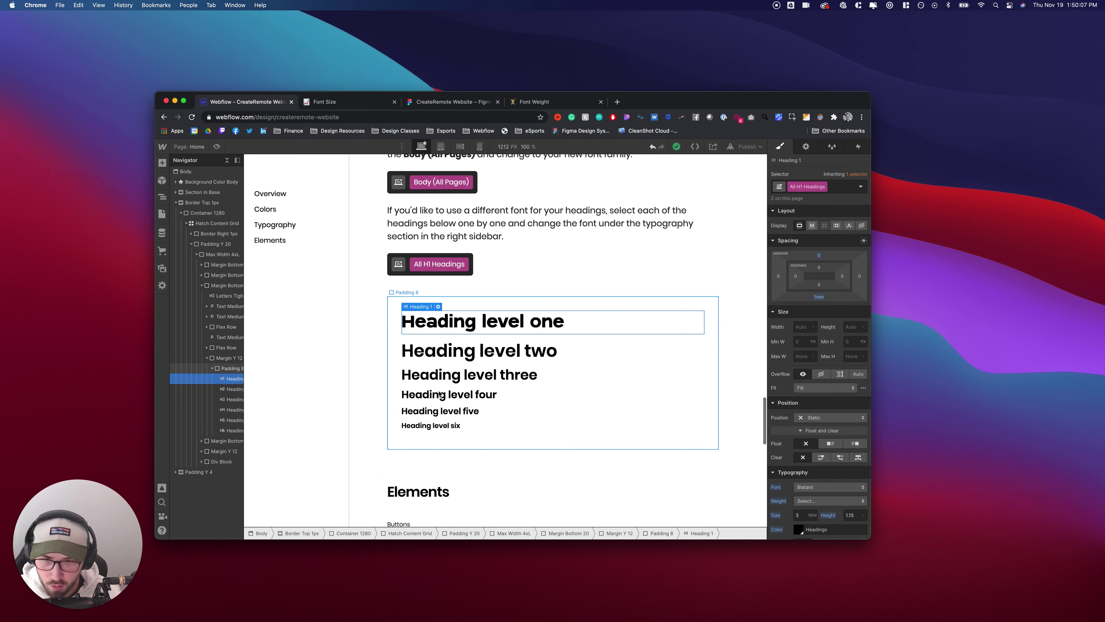
click(443, 326)
click(805, 187)
text(weight)
click(799, 310)
key(super+z)
Style All H2 Headings with the Blatant font.
click(470, 350)
click(818, 183)
click(502, 357)
click(827, 487)
click(807, 272)
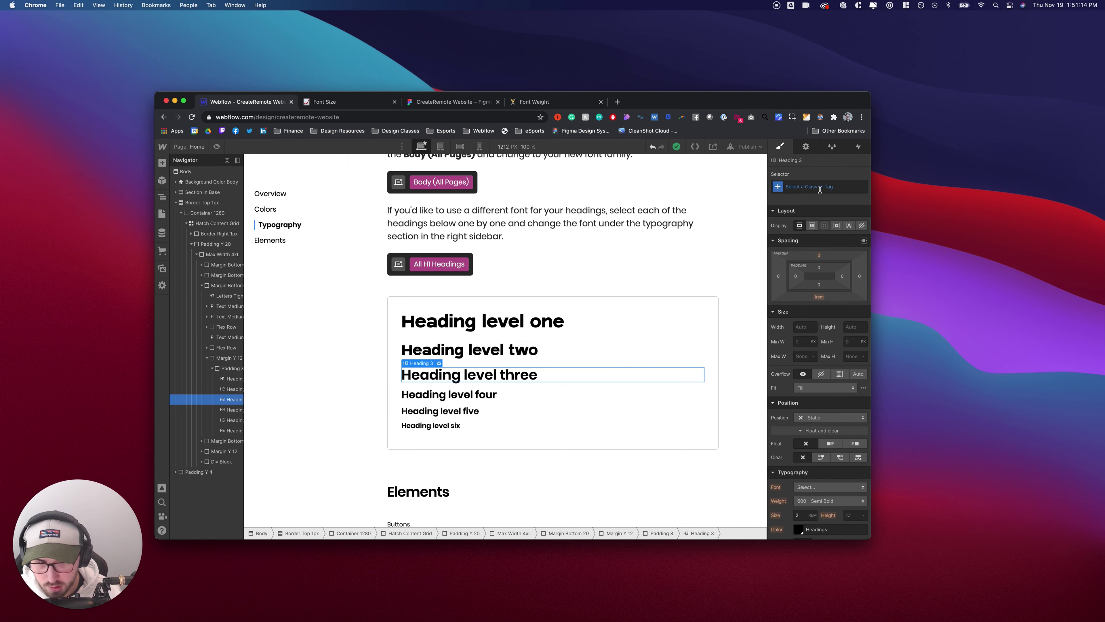
Set All H3 Headings to Blatant at 700 - Bold.
click(820, 189)
click(796, 239)
click(816, 488)
click(807, 273)
click(813, 501)
click(814, 512)
Set Heading level four to Blatant at 700 - Bold.
click(470, 394)
click(833, 489)
right_click(812, 275)
click(812, 275)
click(810, 273)
click(824, 501)
click(809, 516)
Set Heading level five's font to Blatant, leaving its weight unchanged.
click(446, 413)
click(847, 488)
click(812, 274)
click(820, 501)
click(436, 440)
Set All H6 Headings to Blatant at 700 - Bold.
click(430, 426)
click(818, 186)
click(802, 236)
click(829, 487)
click(810, 272)
click(817, 501)
click(817, 510)
click(439, 410)
Remove the stray heading classes from Heading levels five and four.
click(821, 188)
key(BackSpace)
click(459, 397)
click(838, 186)
key(BackSpace)
Set All H4 Headings to Blatant at 700 - Bold.
click(485, 377)
click(485, 377)
click(813, 187)
click(447, 394)
click(792, 237)
click(824, 484)
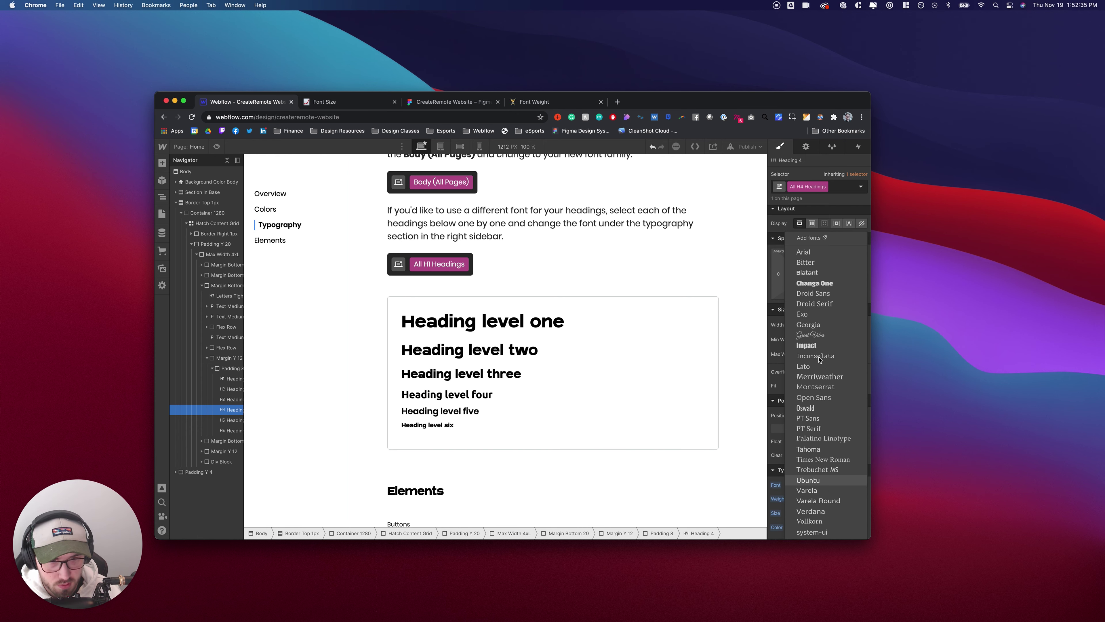
click(817, 273)
click(821, 499)
click(819, 510)
Give All H5 Headings the heading font at 700 - Bold.
click(450, 415)
click(809, 186)
key(Return)
click(818, 488)
click(809, 283)
click(818, 499)
click(817, 509)
Review the styling of Heading levels one through five.
click(454, 351)
click(457, 325)
click(801, 186)
key(Escape)
click(429, 378)
click(421, 396)
click(422, 411)
click(802, 187)
Select Heading level one and give it a font size of 3 rem.
click(559, 391)
scroll(500, 349, down, 1)
click(464, 317)
scroll(815, 504, down, 2)
click(797, 468)
text(3)
In Figma, read the hero copy's text style: Blatant Regular, size 72, line height 80.
click(446, 104)
click(428, 273)
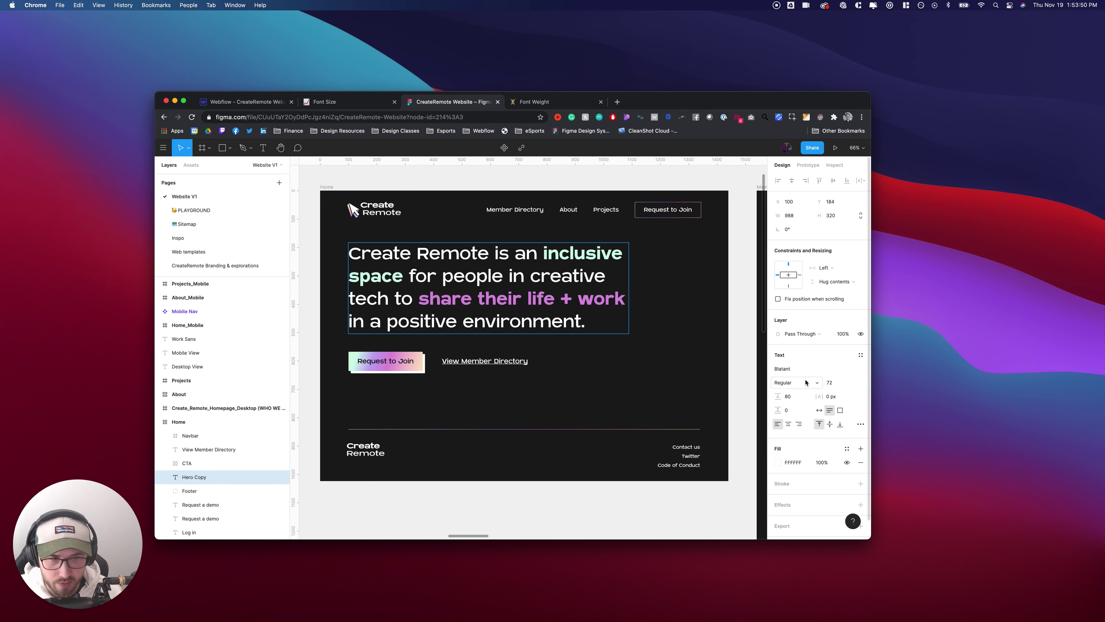
scroll(342, 280, down, 5)
scroll(516, 288, right, 5)
Check the type settings of the 'Who we're about' and 'Our community' headings.
super+click(638, 265)
super+click(631, 391)
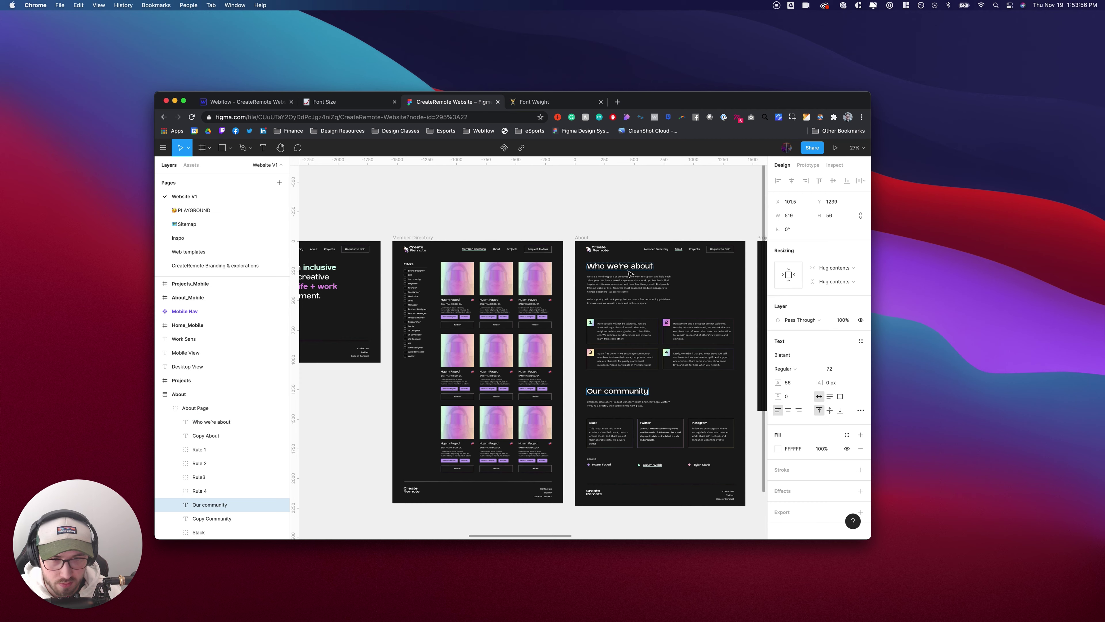
scroll(626, 272, right, 5)
scroll(629, 273, left, 10)
scroll(629, 274, left, 3)
key(super+equal)
Undo the 3 rem change and set Heading level one's size to 4.5 rem.
click(252, 103)
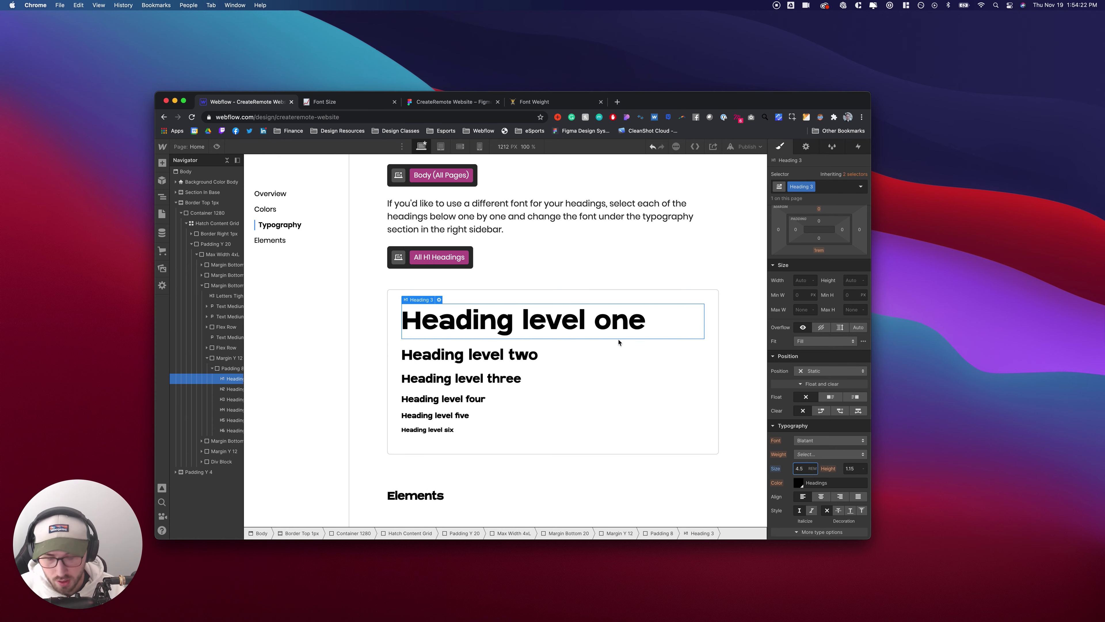
key(super+z)
scroll(803, 411, down, 1)
key(BackSpace)
text(4.5)
key(Return)
click(483, 311)
click(491, 326)
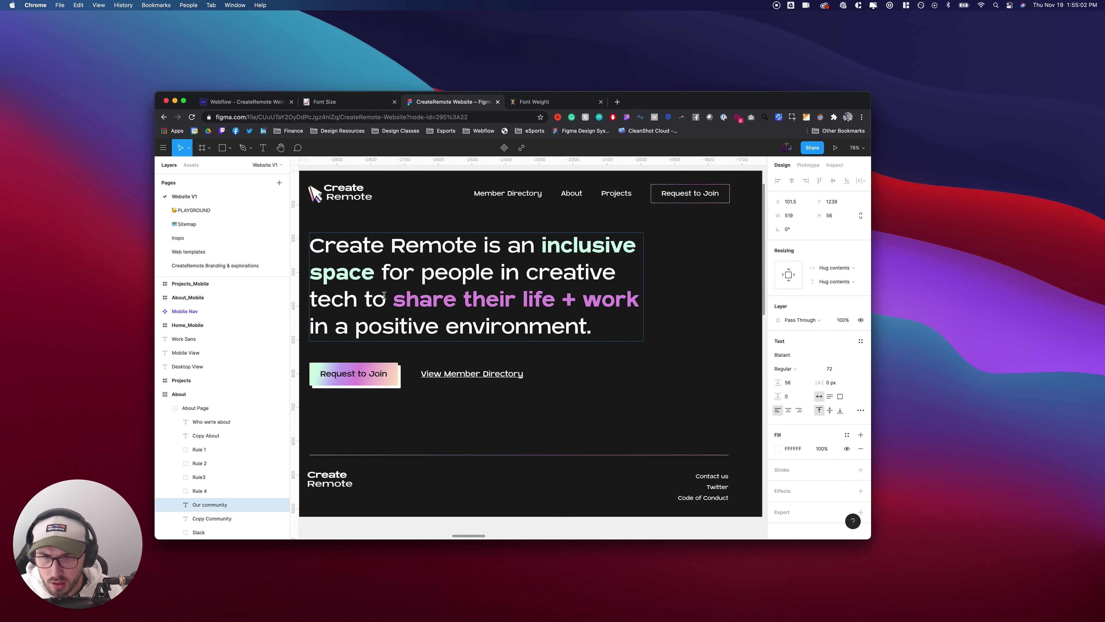
Pan across the Figma canvas to the Mobile View frames, then go back to Webflow.
scroll(384, 295, down, 6)
scroll(543, 231, right, 10)
scroll(543, 230, right, 7)
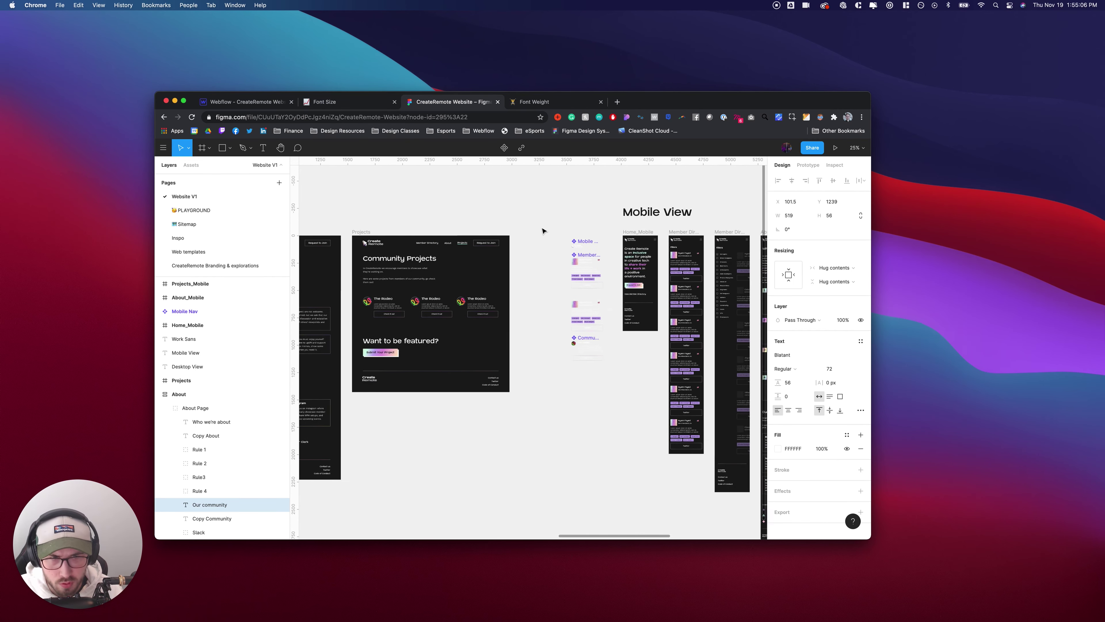
scroll(543, 231, right, 5)
scroll(543, 231, right, 1)
scroll(538, 229, left, 4)
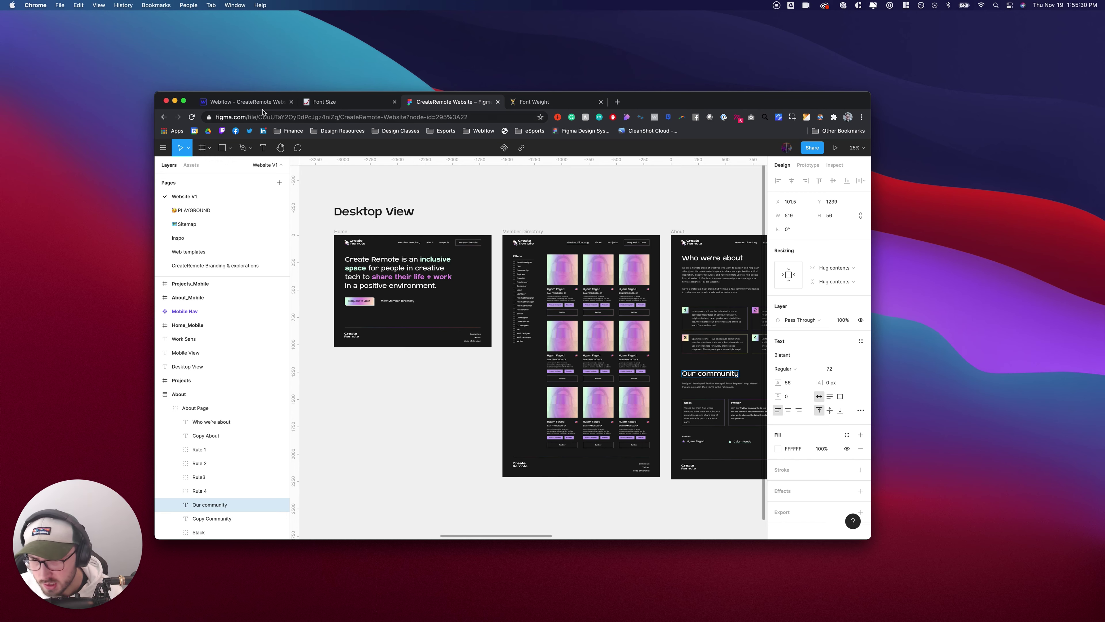
click(264, 102)
click(445, 399)
scroll(445, 399, up, 1)
scroll(522, 291, down, 15)
scroll(522, 292, up, 4)
scroll(522, 292, up, 10)
scroll(433, 229, up, 4)
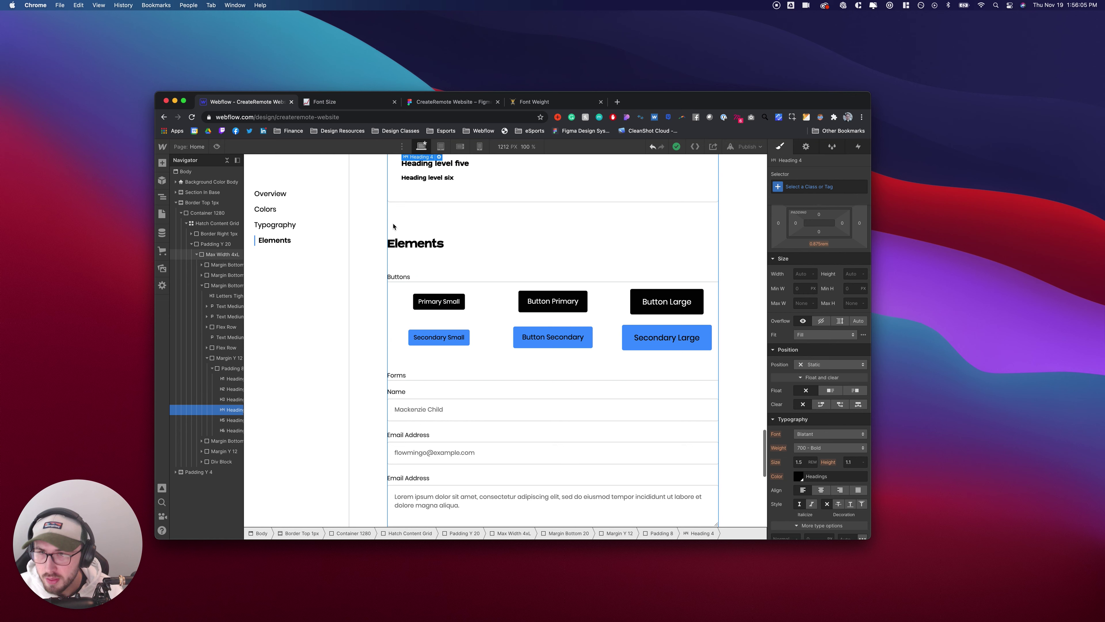